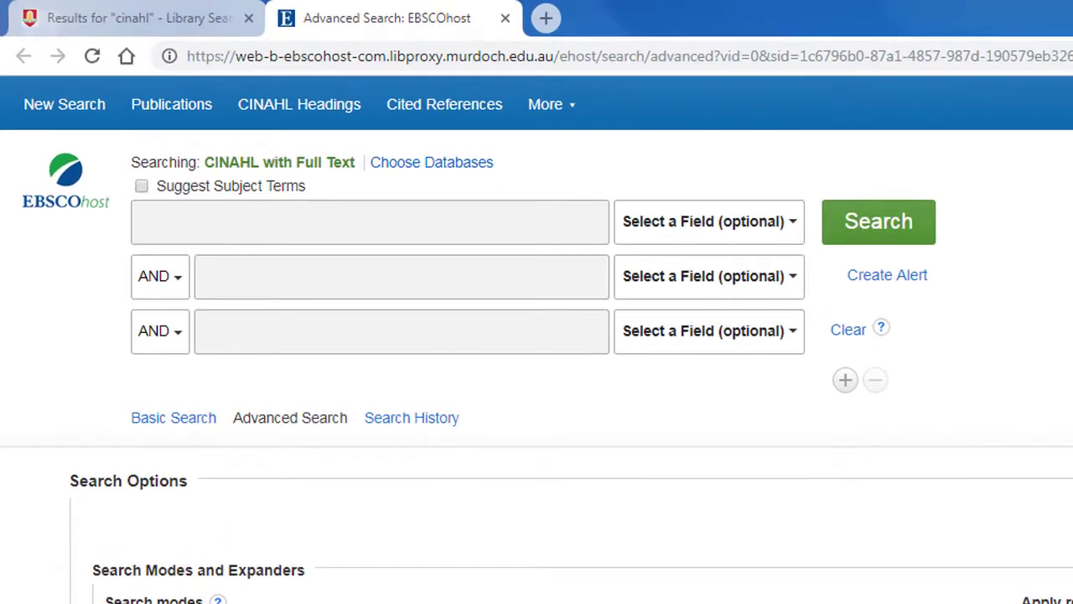
# - Search CINAHL with Full Text for ("hand hygiene" OR "hand wash*") AND ("infection control*" OR "infection rate*") AND nursing in one search row
pyautogui.click(122, 159)
pyautogui.write('("infection control*" OR "infection rate*") AND nursing')
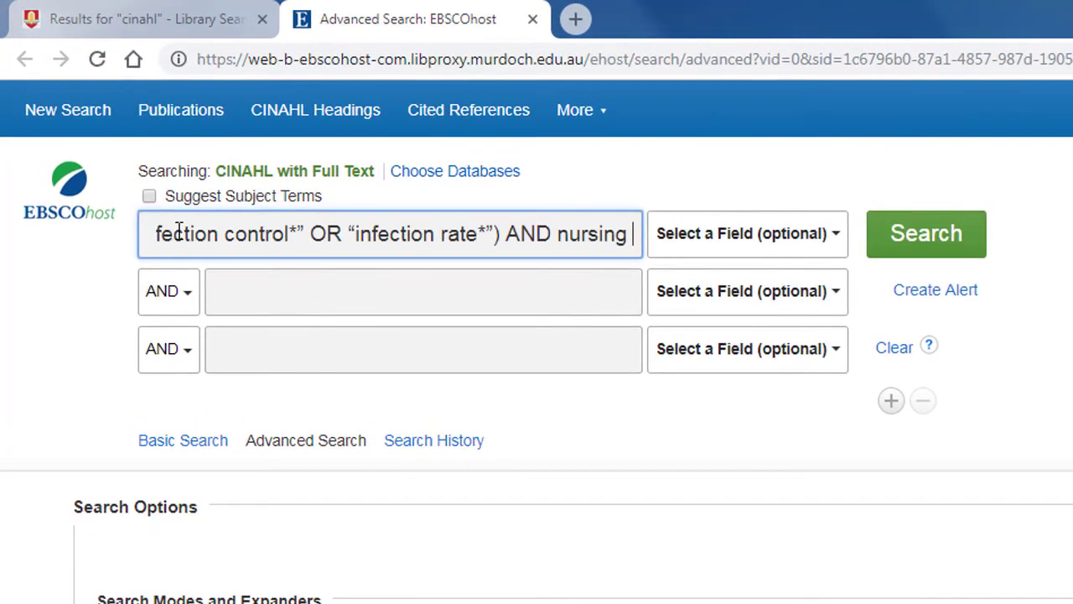
pyautogui.click(896, 233)
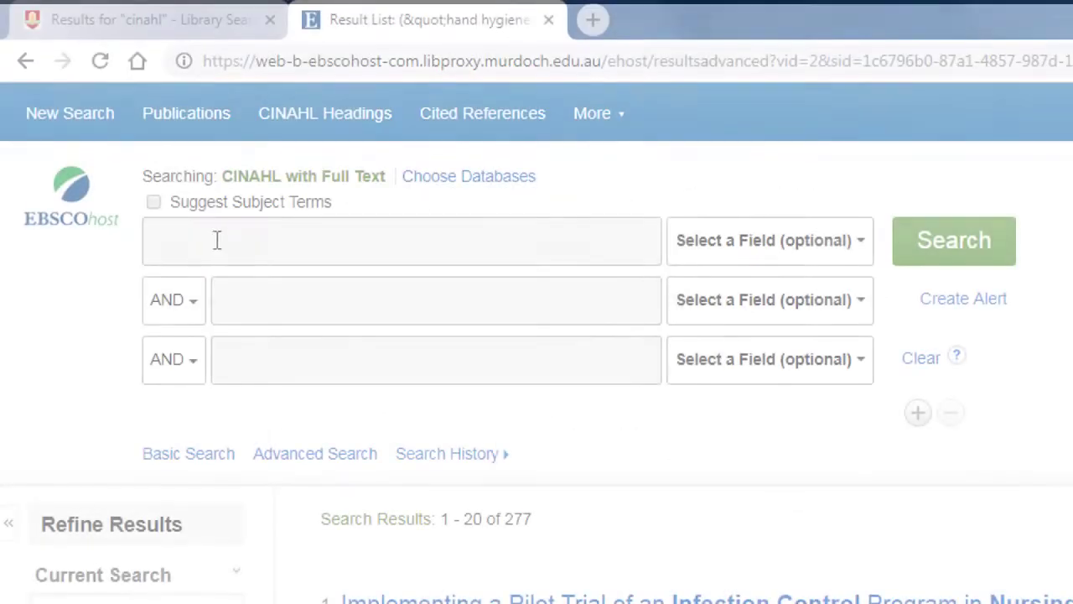
# - Search using three rows joined by AND: "hand hygiene" OR "hand wash*", "infection control*" OR "infection rate*", and nursing
pyautogui.click(216, 240)
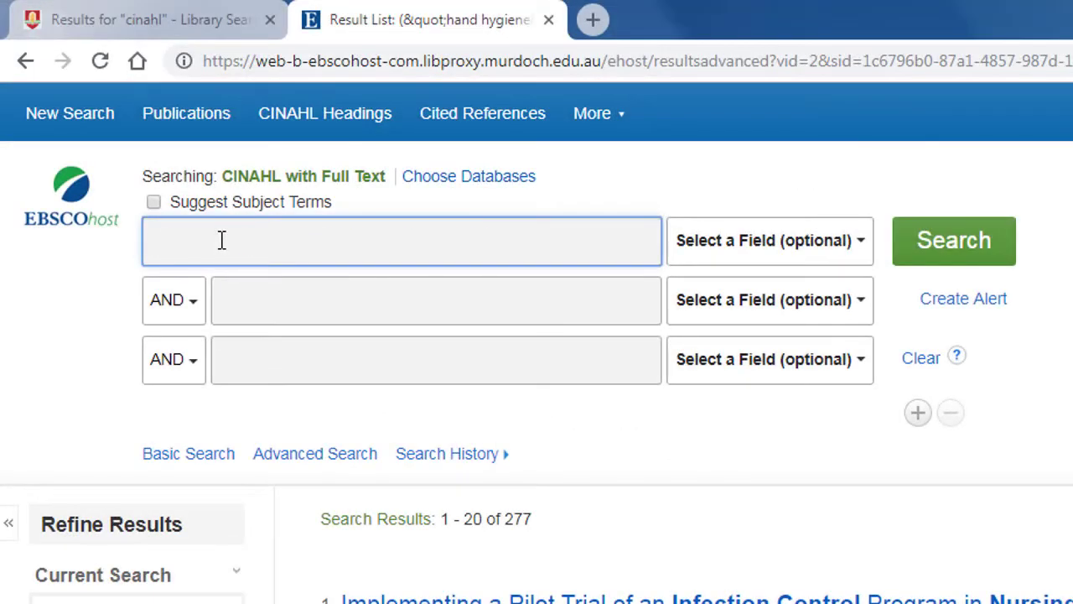
pyautogui.write('"hand hygiene" OR "hand wash*"')
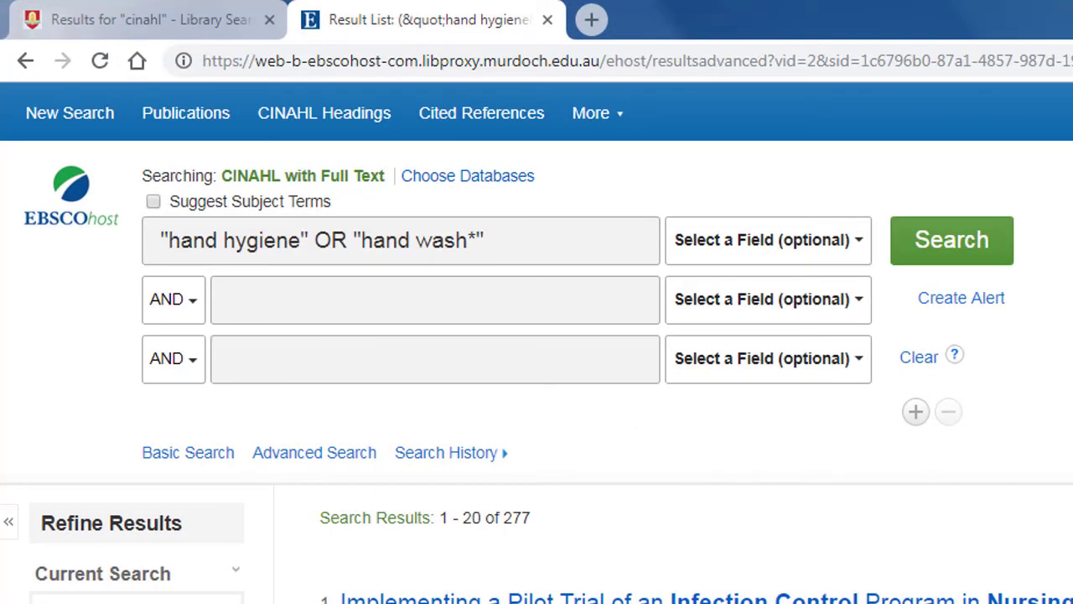
pyautogui.click(587, 306)
pyautogui.write('"infection control*" OR "infection rate*"')
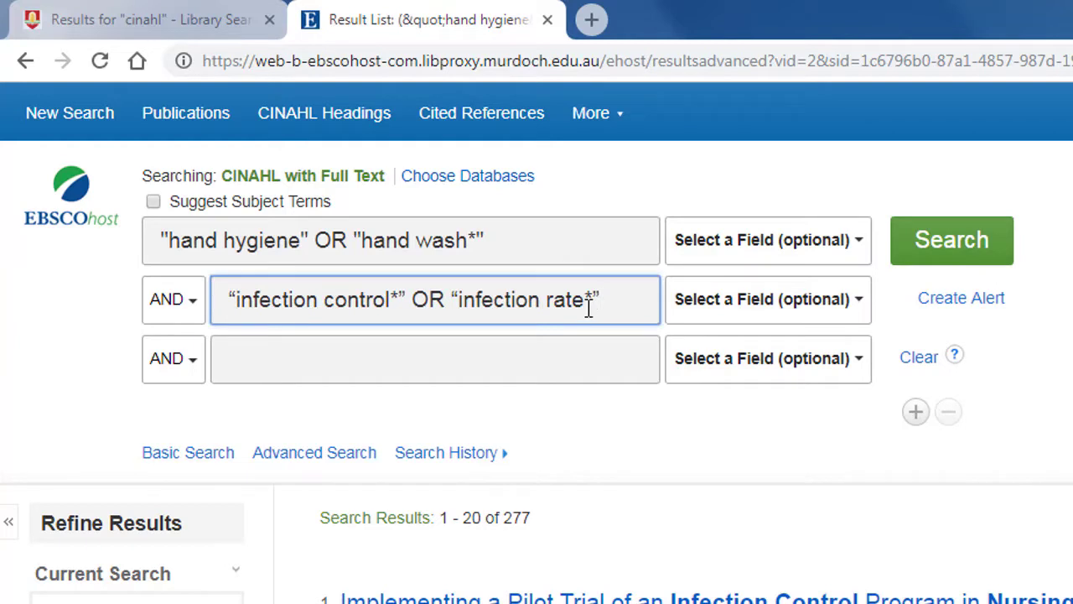
pyautogui.click(286, 346)
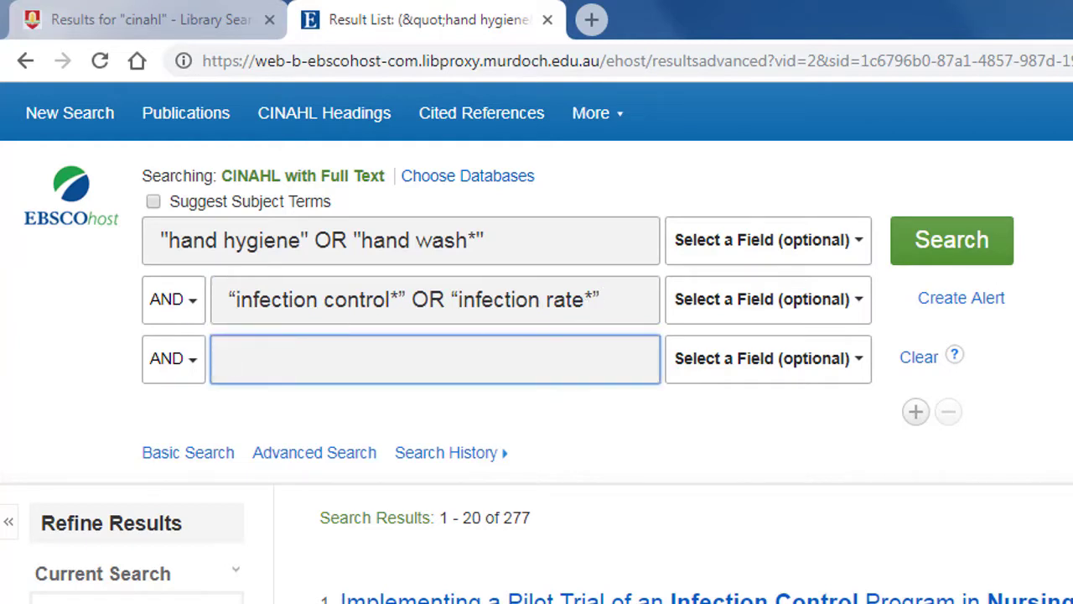
pyautogui.write('nursing')
pyautogui.press('Tab')
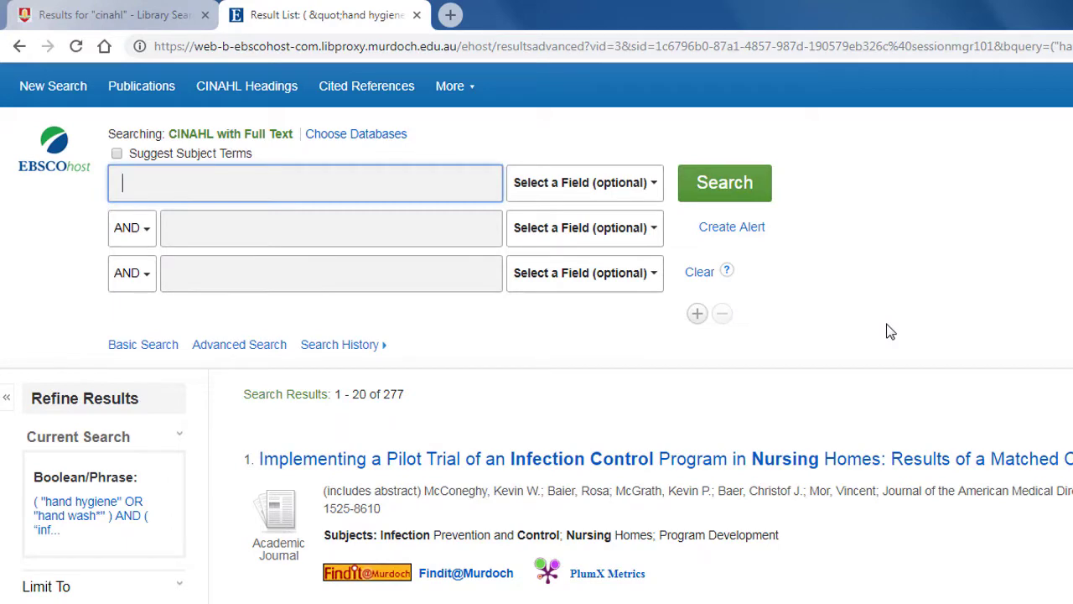
# - Run separate searches for "hand hygiene" OR "hand wash*" and for "infection control*" OR "infection rate*"
pyautogui.write('"hand hygiene" OR "hand wash*"')
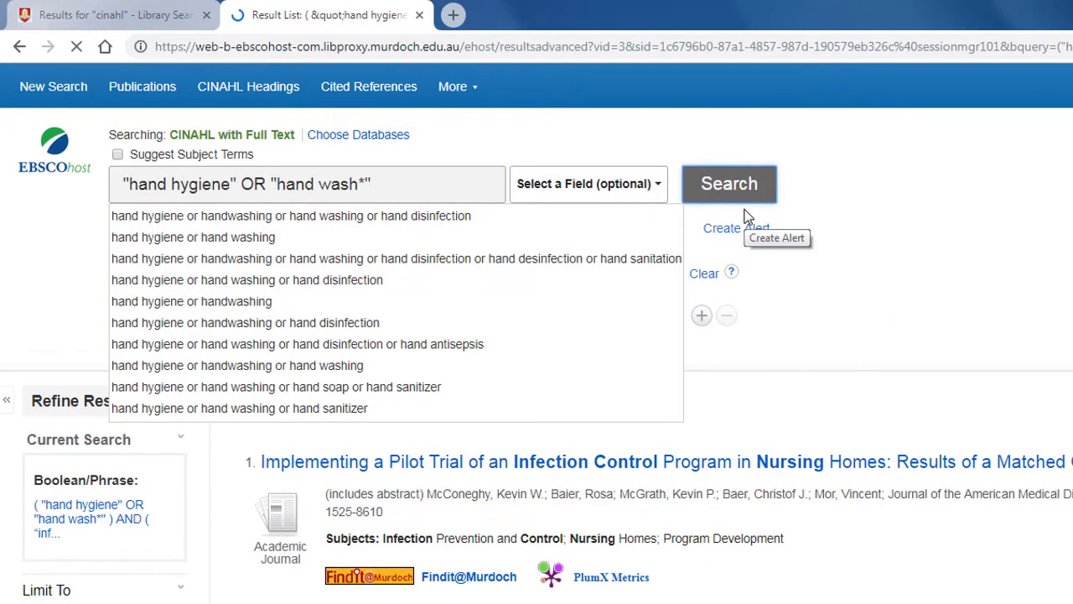
pyautogui.press('Return')
pyautogui.write('"infection control*" OR "infection rate*"')
pyautogui.click(726, 205)
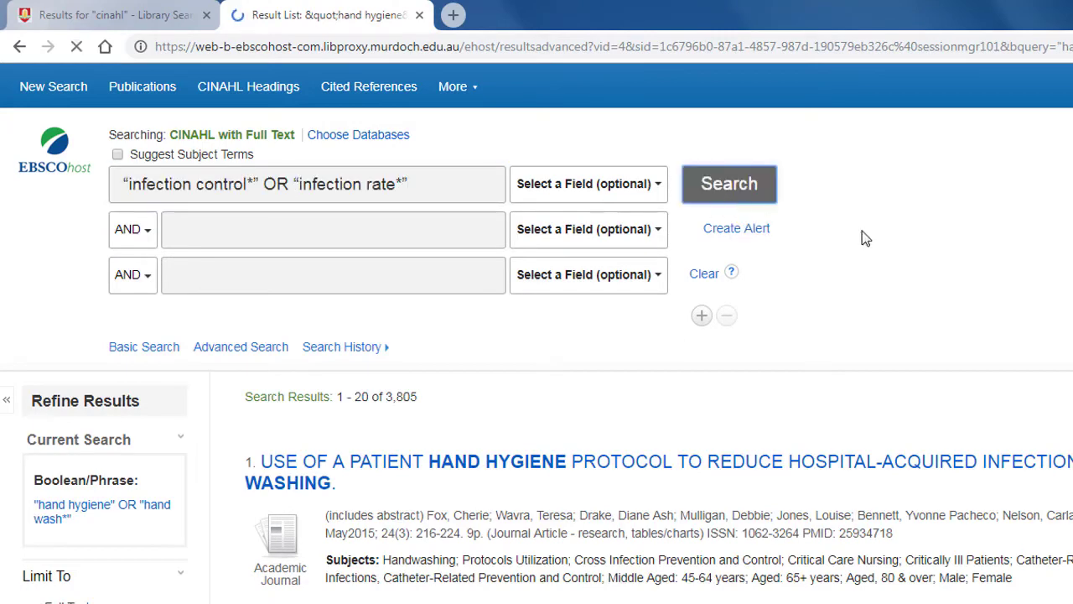
# - Replace the search terms with nursing and run it as its own search
pyautogui.click(263, 192)
pyautogui.hotkey('ctrl', 'a')
pyautogui.press('BackSpace')
pyautogui.write('nursing')
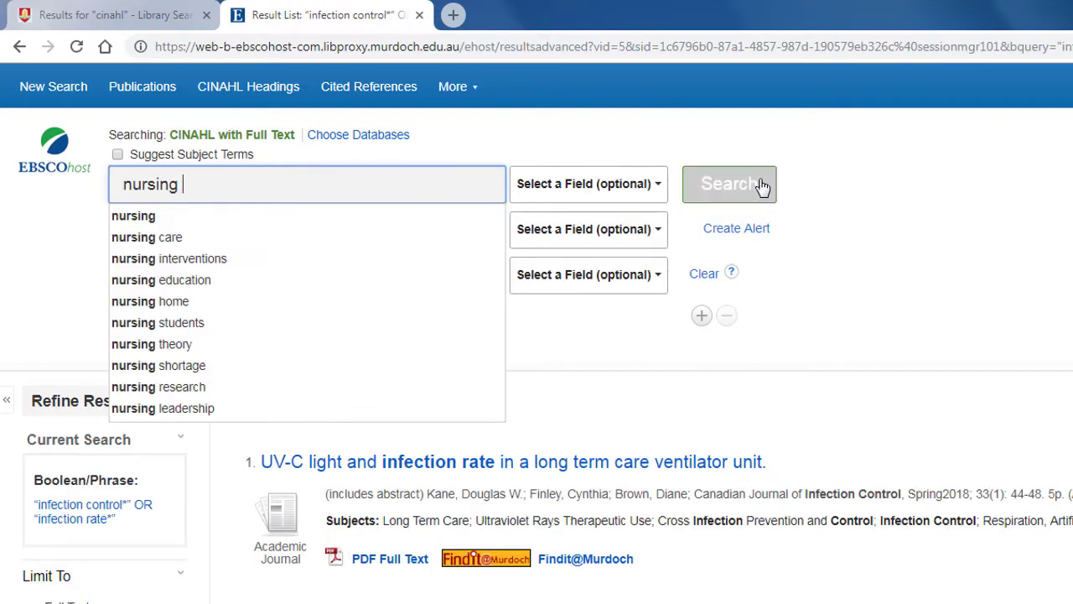
pyautogui.click(729, 189)
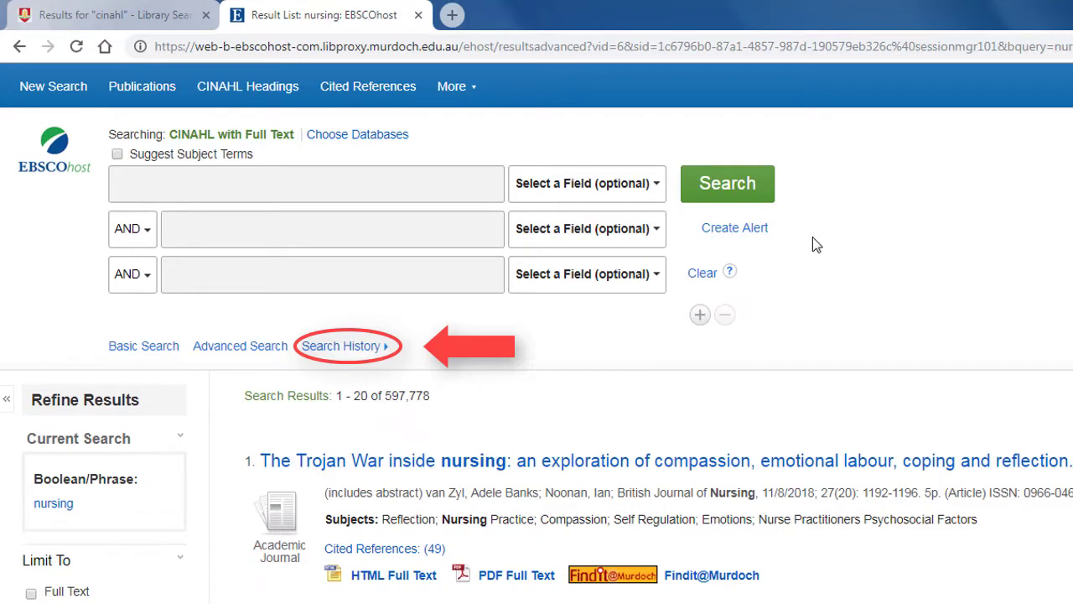
# - Combine the separate hand hygiene, infection control and nursing searches (S3, S4, S5) with AND from the search history
pyautogui.click(369, 344)
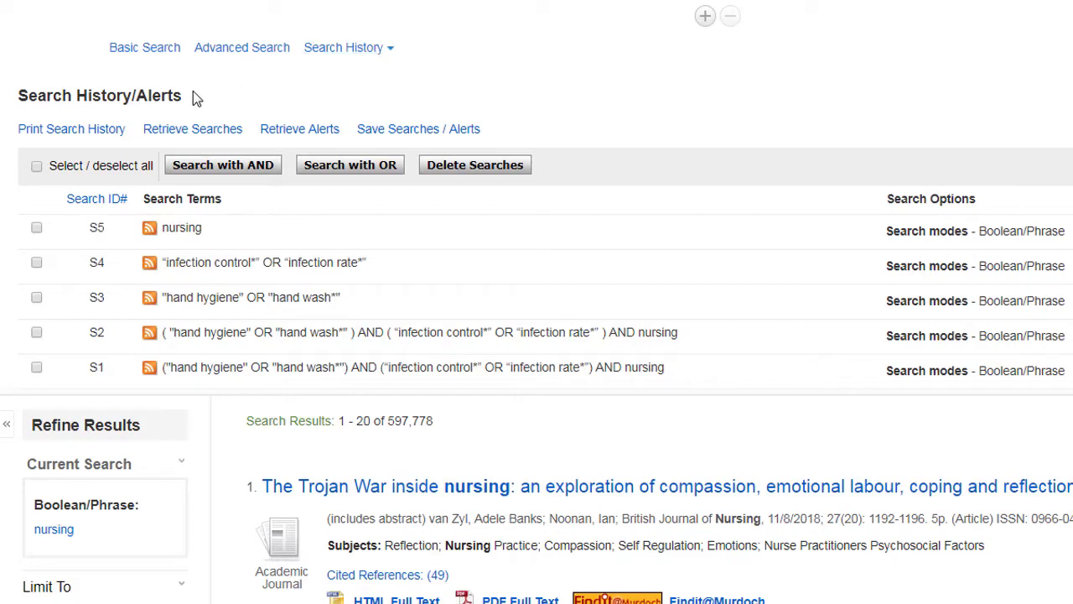
pyautogui.click(36, 262)
pyautogui.click(36, 297)
pyautogui.click(232, 168)
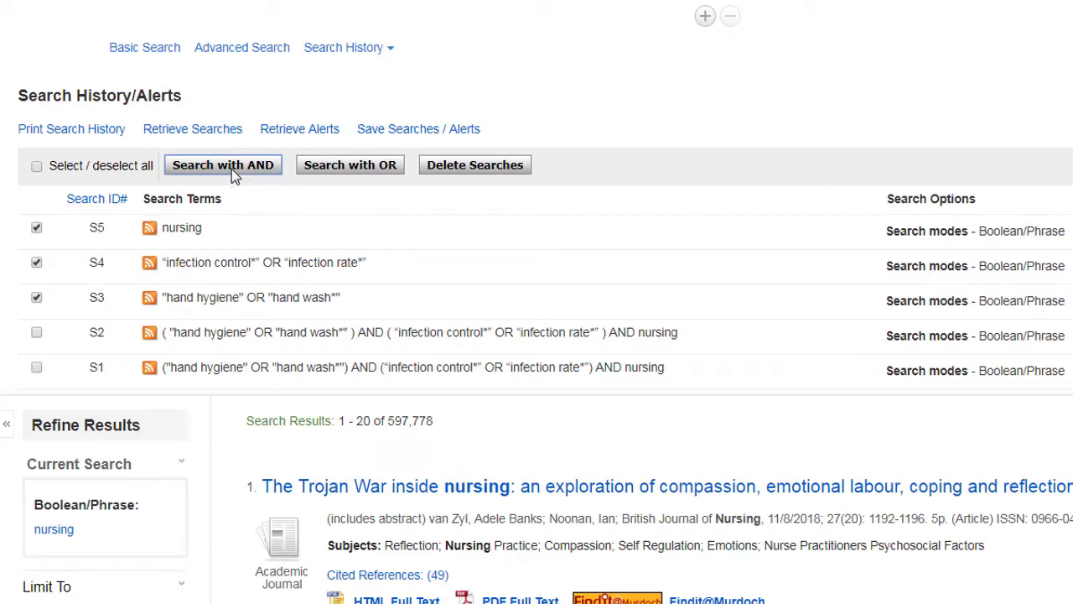
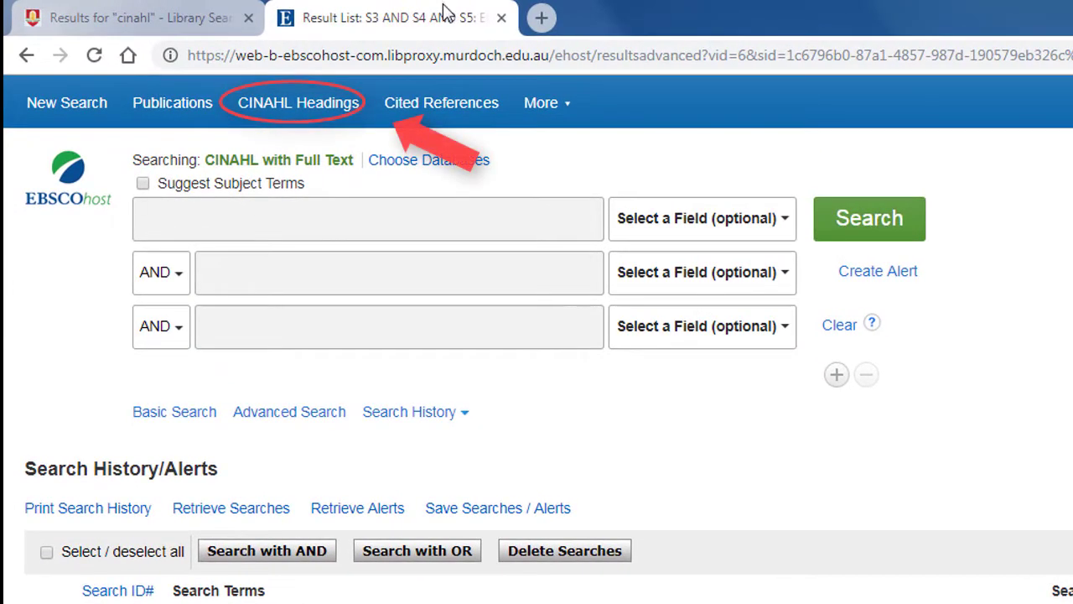
# - Look up hand hygiene in the CINAHL Headings and search the database with the Handwashing heading
pyautogui.click(334, 104)
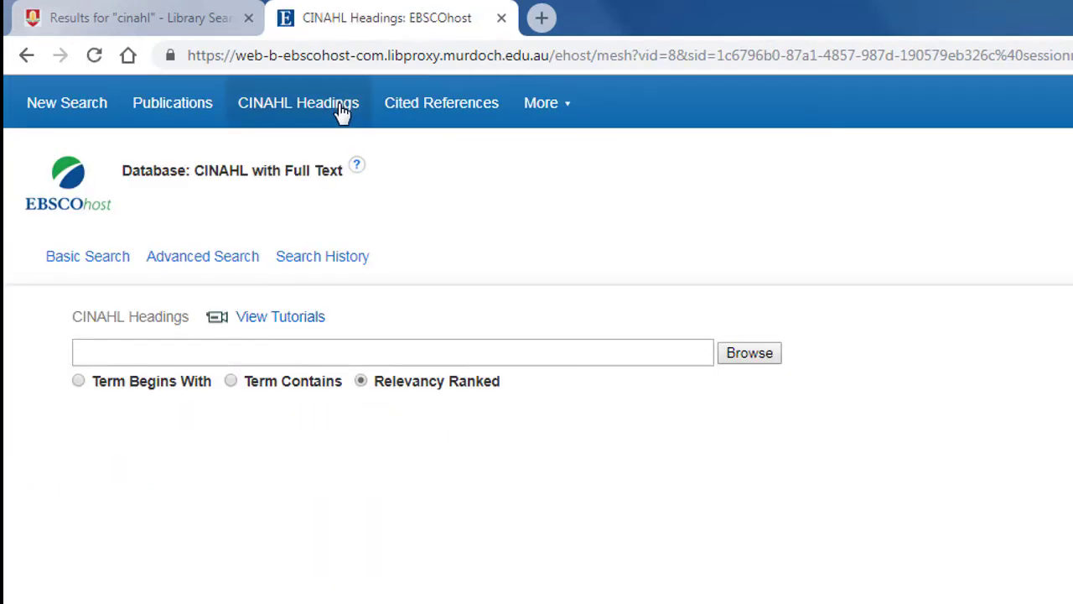
pyautogui.click(373, 352)
pyautogui.write('h')
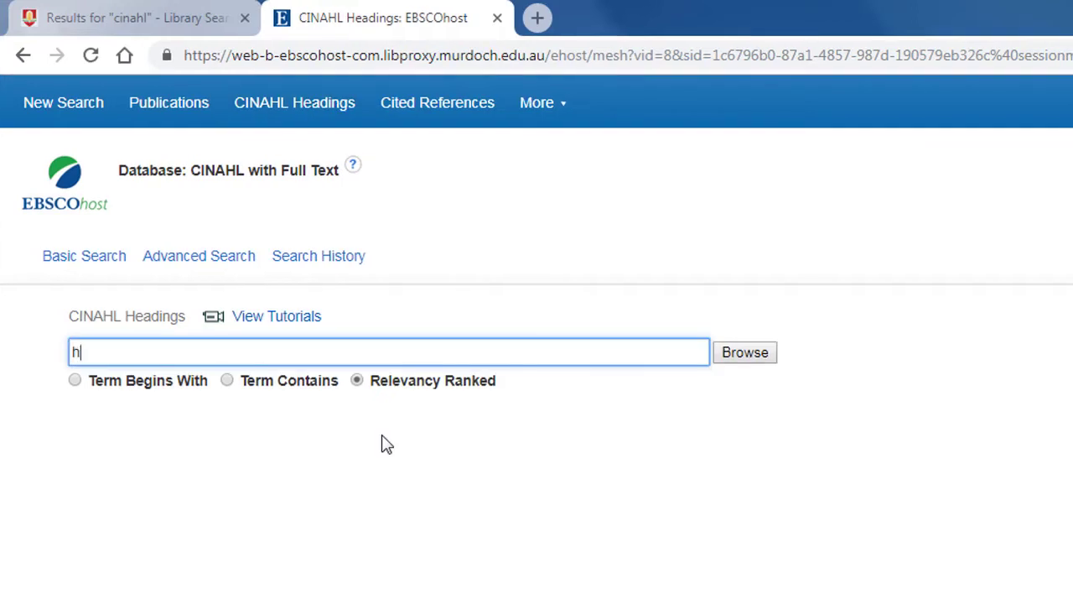
pyautogui.write('and hygiene')
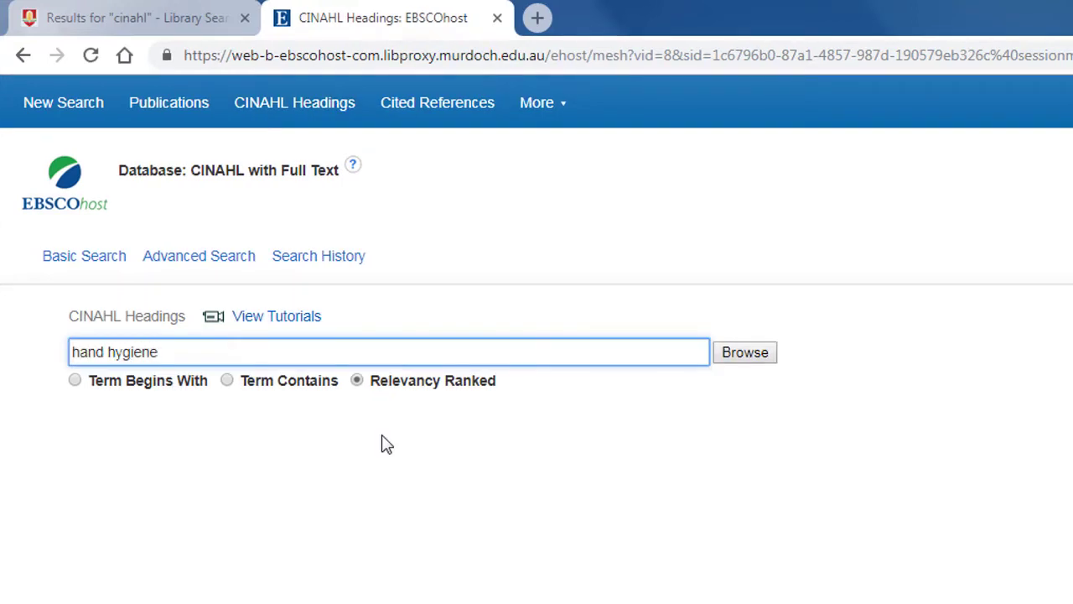
pyautogui.click(758, 364)
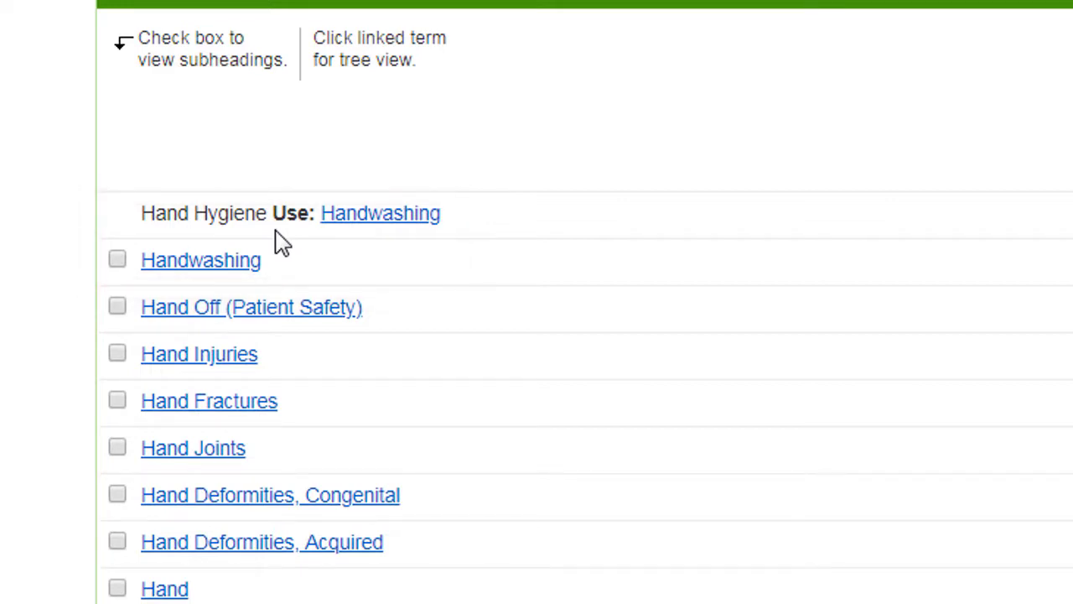
pyautogui.click(118, 263)
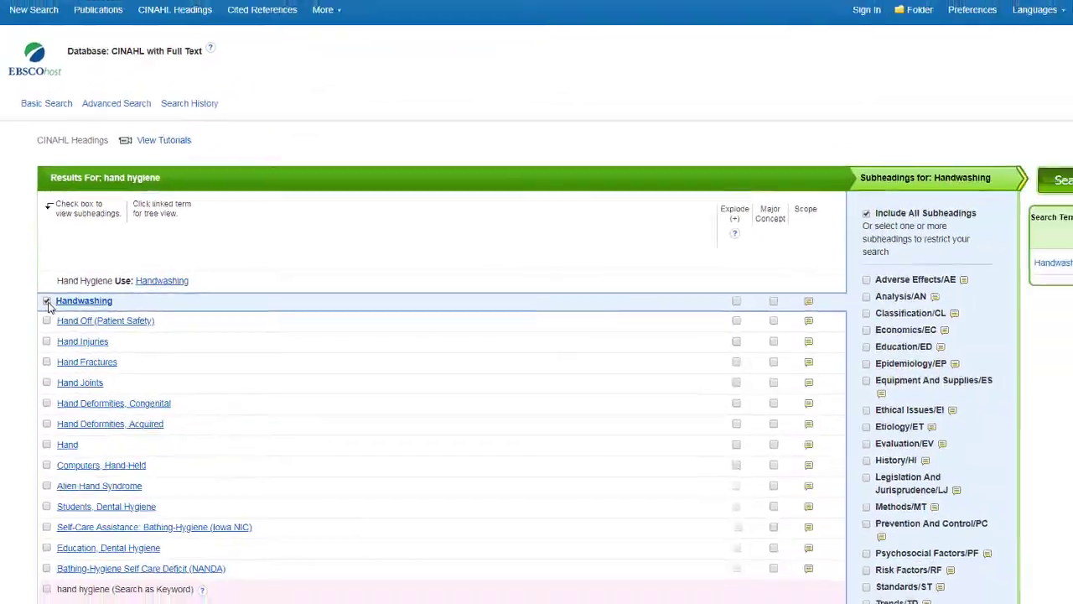
pyautogui.click(1061, 181)
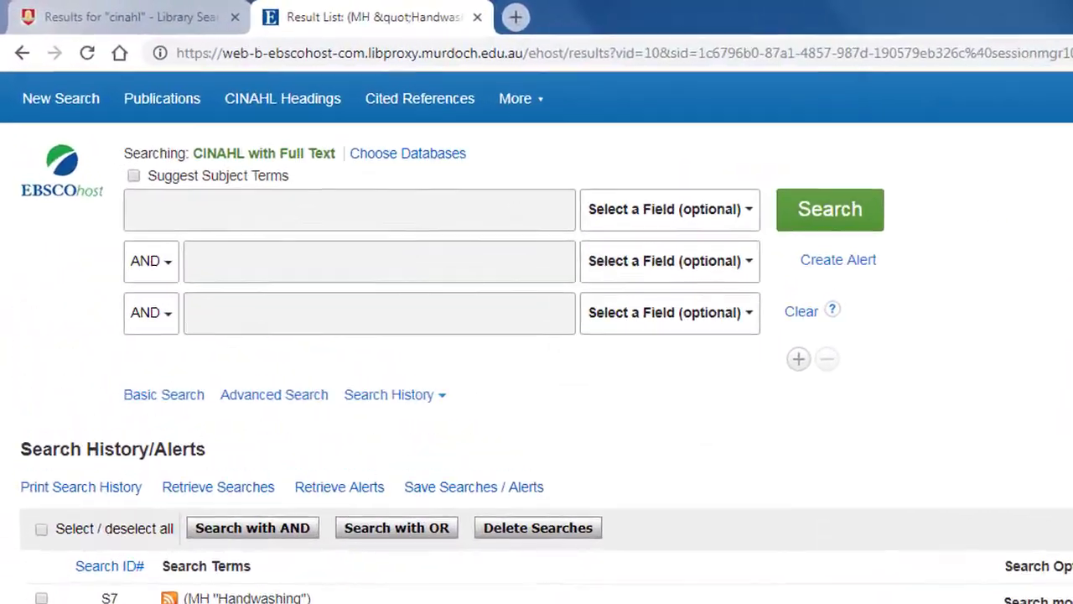
# - Look up infection control in the CINAHL Headings and search the database with the Infection Control heading
pyautogui.click(277, 101)
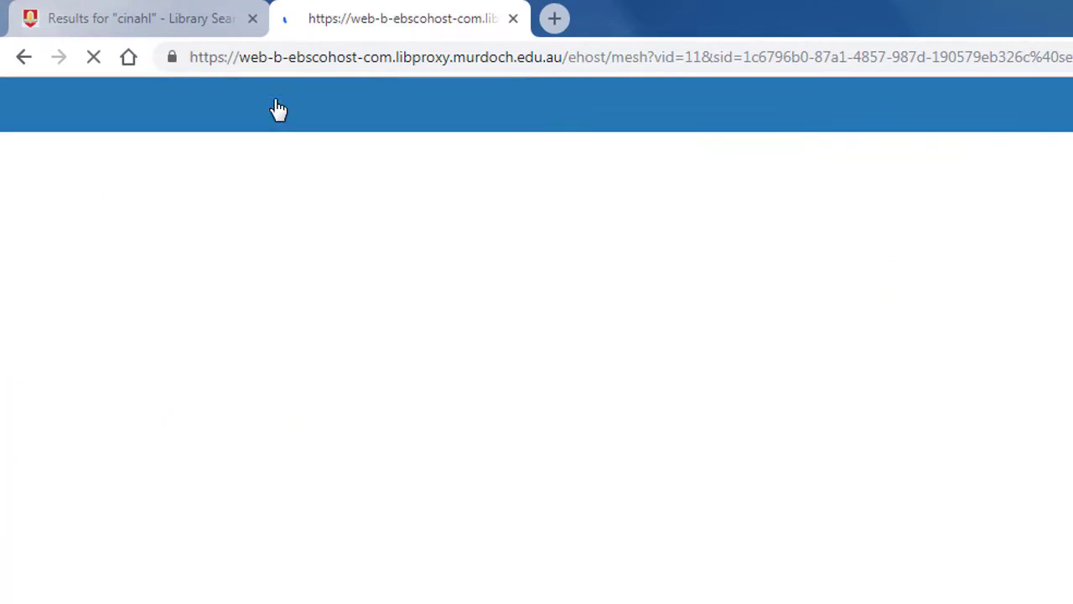
pyautogui.click(230, 369)
pyautogui.write('infection control')
pyautogui.press('Return')
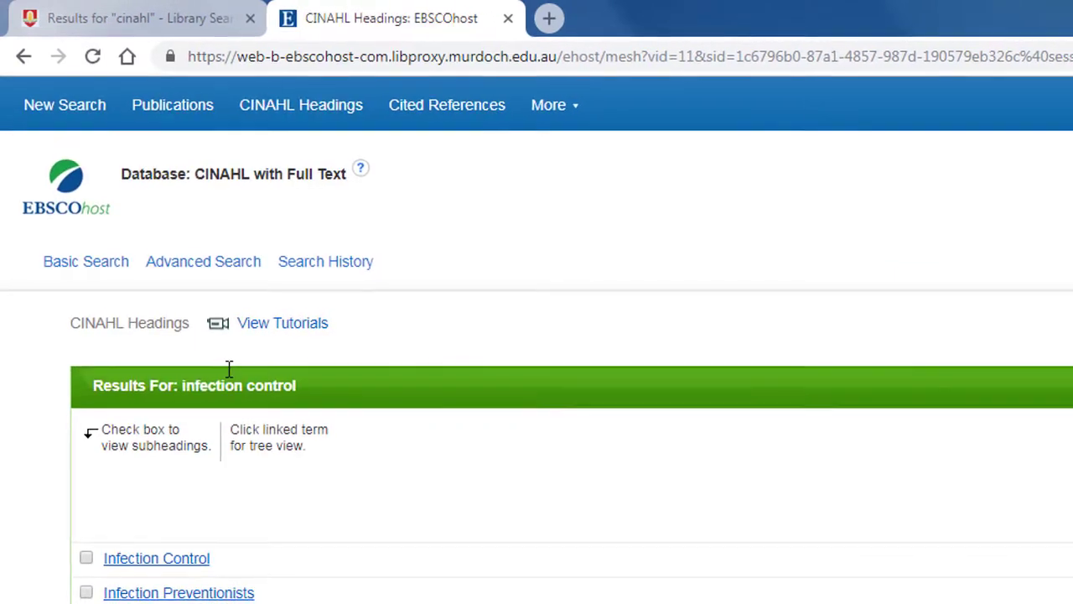
pyautogui.click(86, 558)
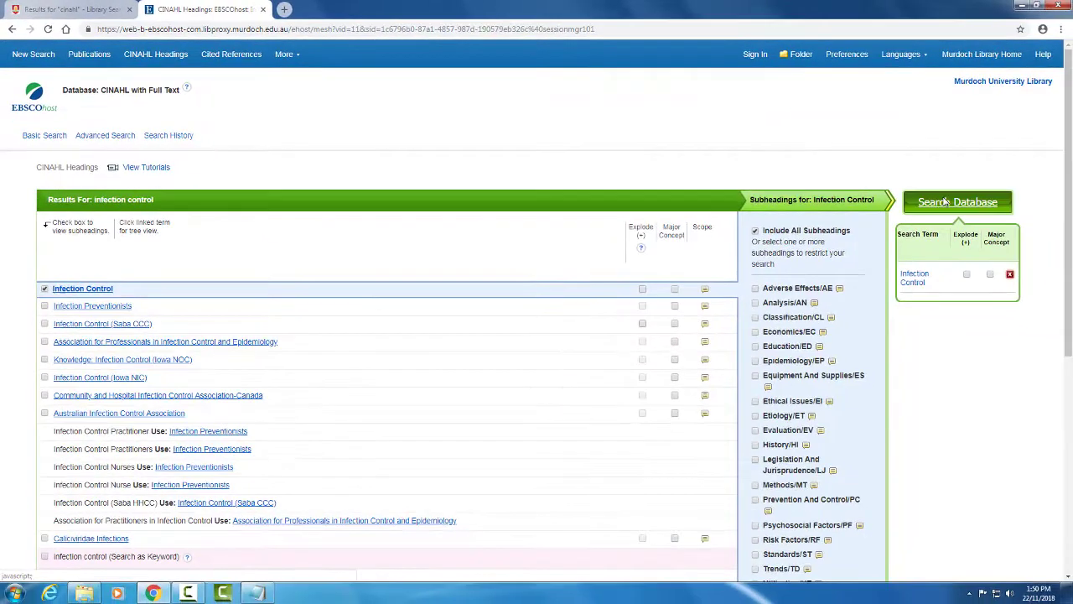
pyautogui.click(945, 202)
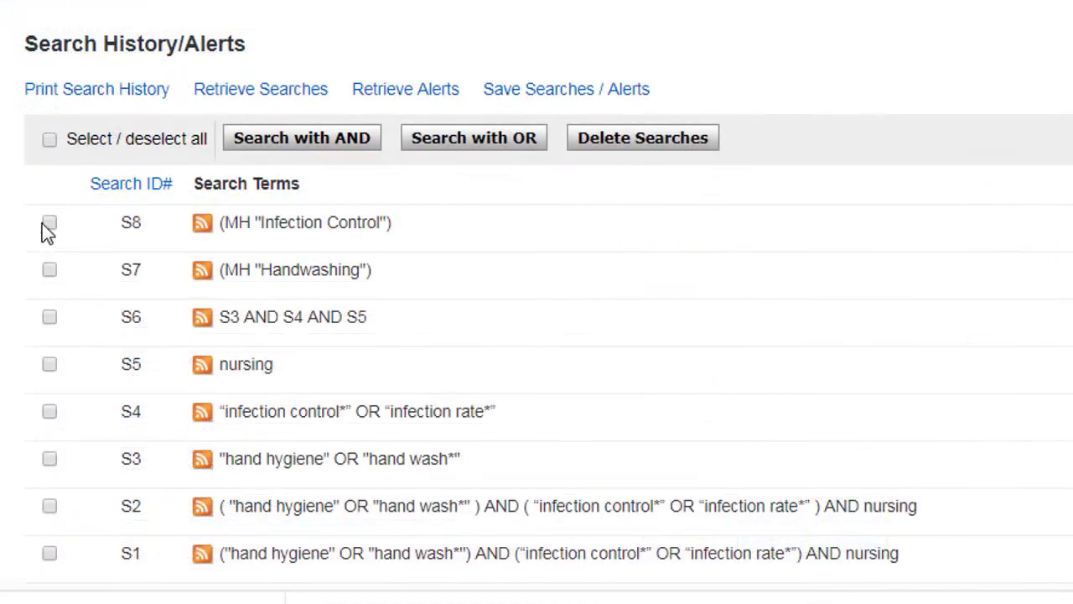
# - Combine the Infection Control heading, Handwashing heading and nursing searches (S8, S7, S5) with AND
pyautogui.click(49, 271)
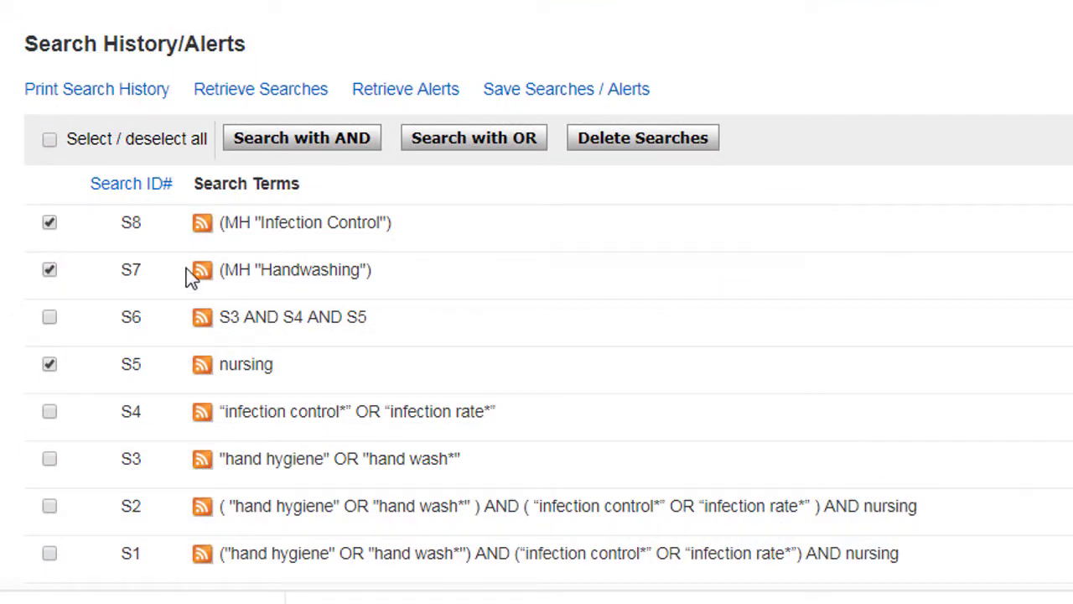
pyautogui.click(324, 153)
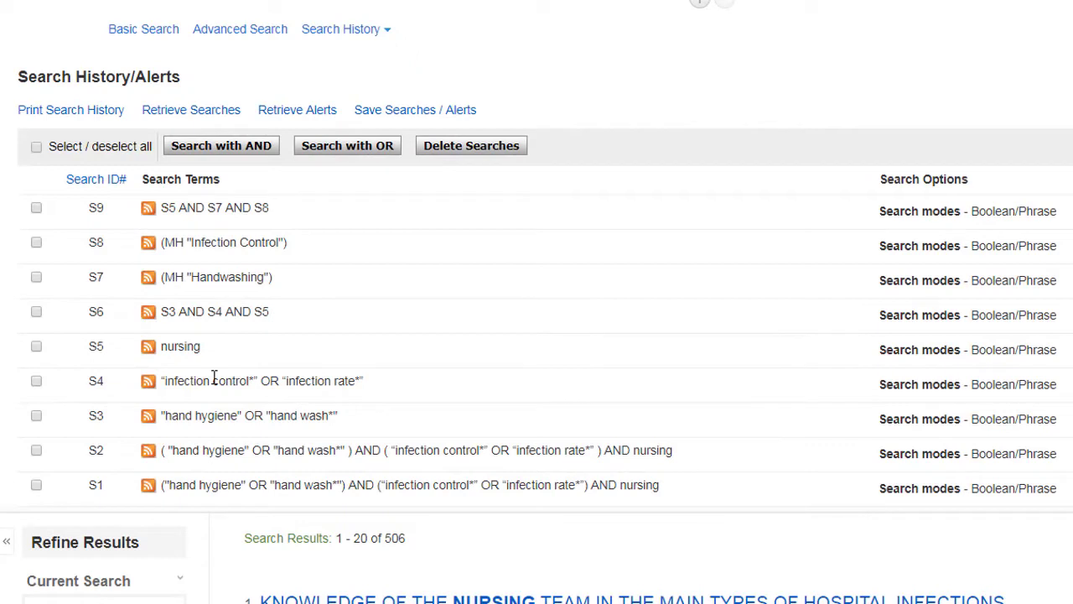
# - Combine each keyword search with its matching heading search using OR: S3 with S7, and S4 with S8
pyautogui.click(37, 416)
pyautogui.click(36, 278)
pyautogui.click(358, 149)
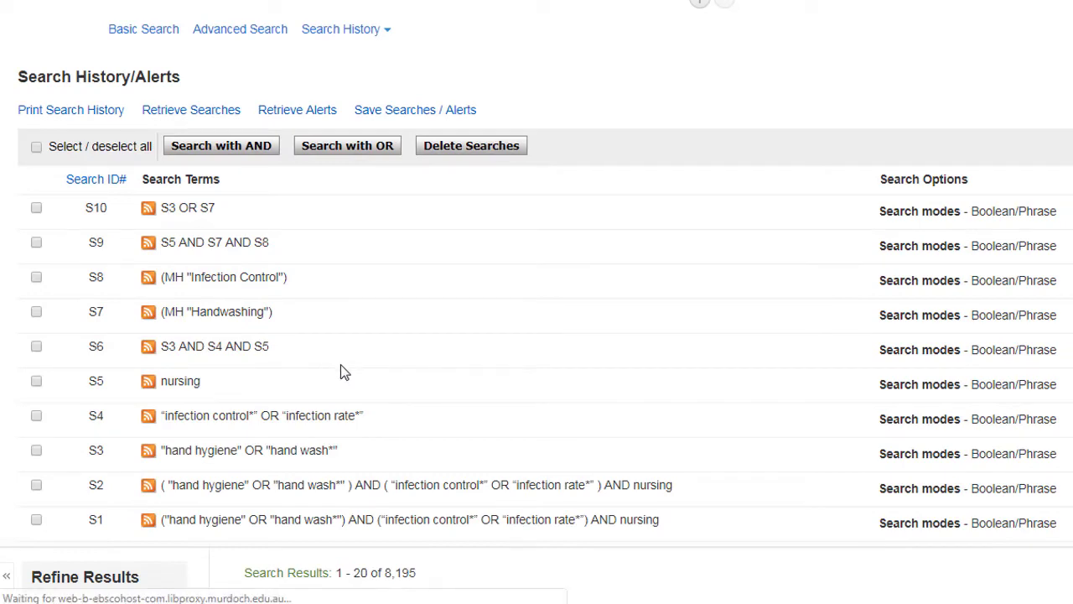
pyautogui.click(36, 416)
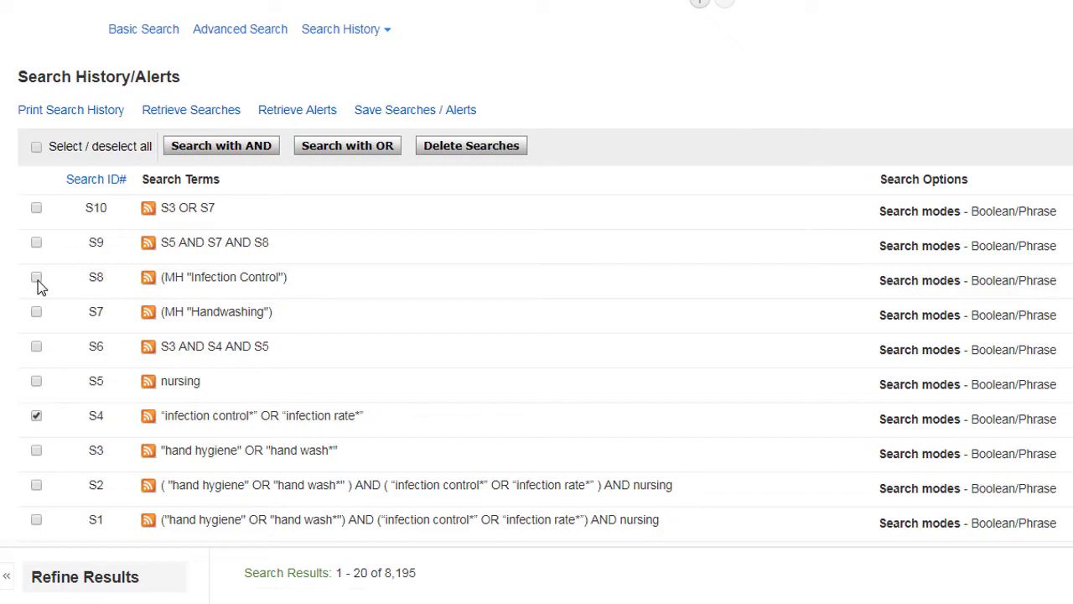
pyautogui.click(362, 156)
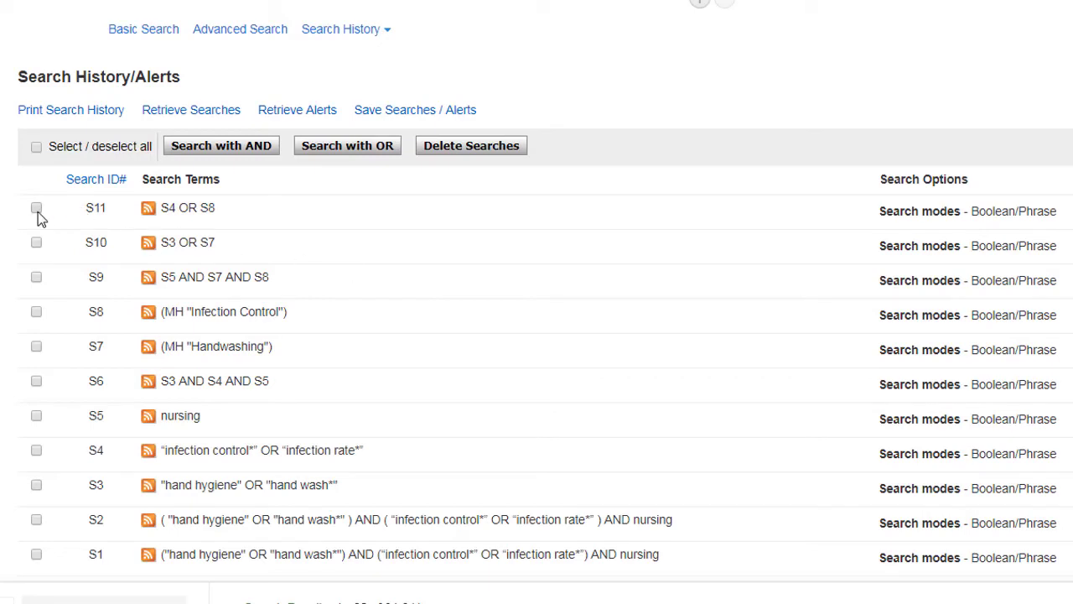
# - Combine the two OR searches S10 and S11 with the nursing search S5 using AND
pyautogui.click(36, 243)
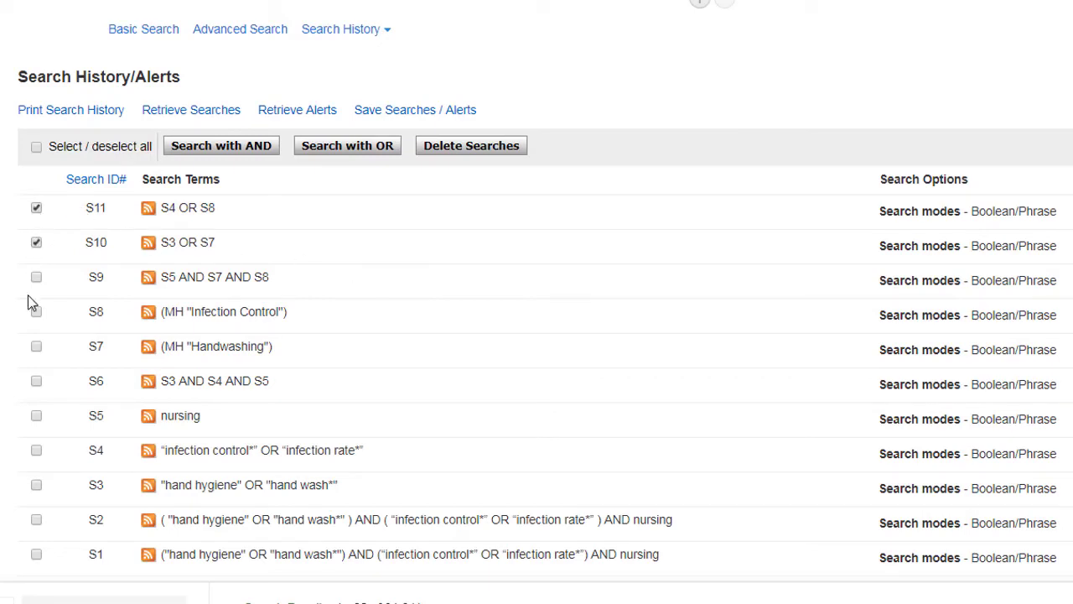
pyautogui.click(36, 416)
pyautogui.click(268, 149)
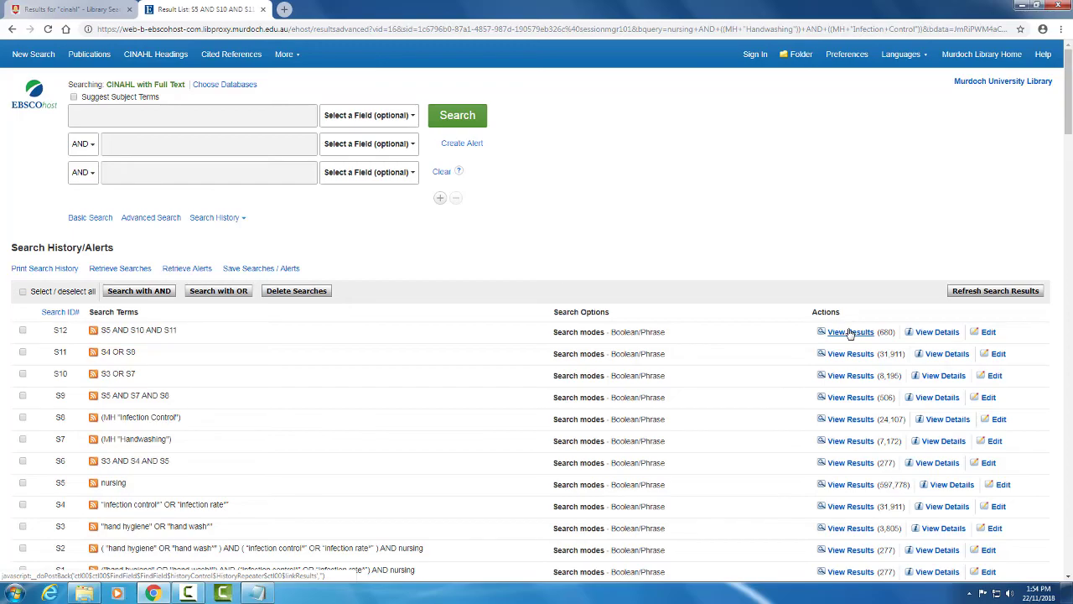
# - Open the results of search S12 (S5 AND S10 AND S11) and go to its result list and limiters
pyautogui.click(850, 333)
pyautogui.scroll(-5, 1060, 138)
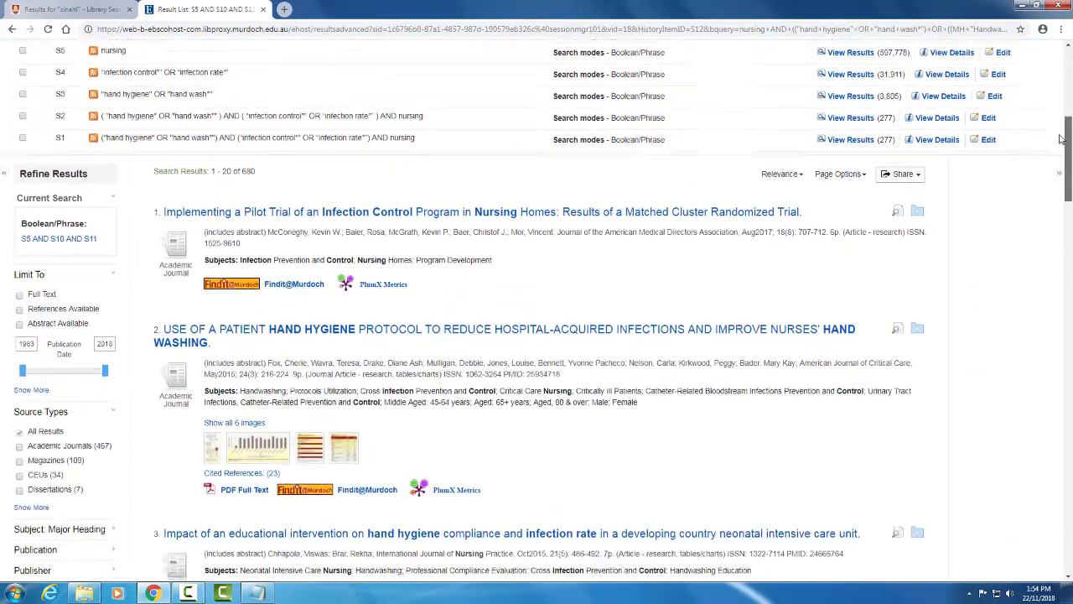
pyautogui.scroll(-3, 1061, 138)
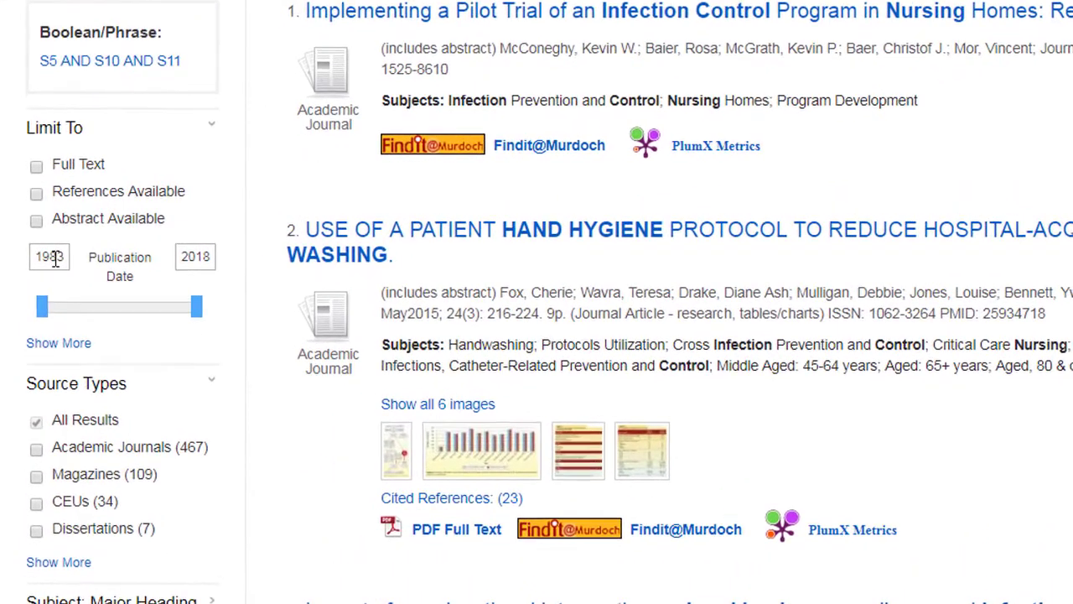
# - Limit the results to publication dates from 2008 and to the English language
pyautogui.click(55, 260)
pyautogui.doubleClick(55, 260)
pyautogui.write('2008')
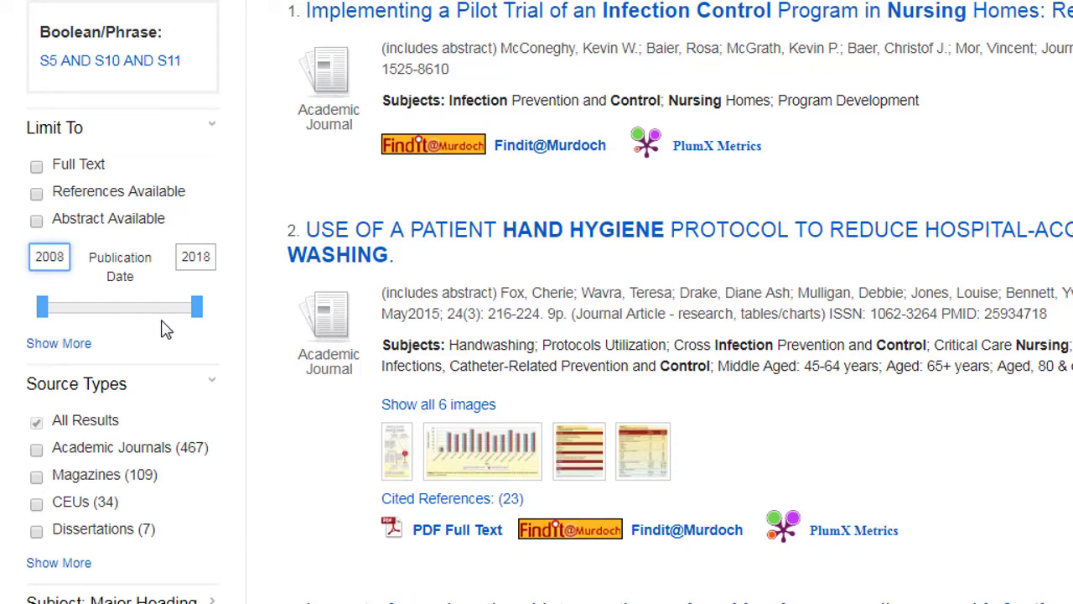
pyautogui.click(162, 320)
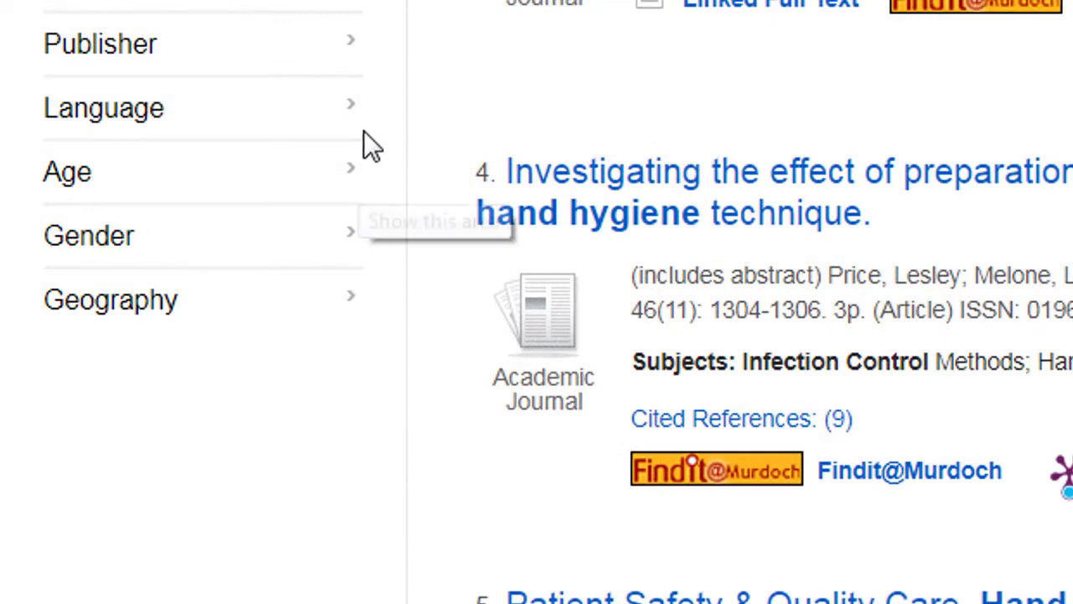
pyautogui.click(361, 124)
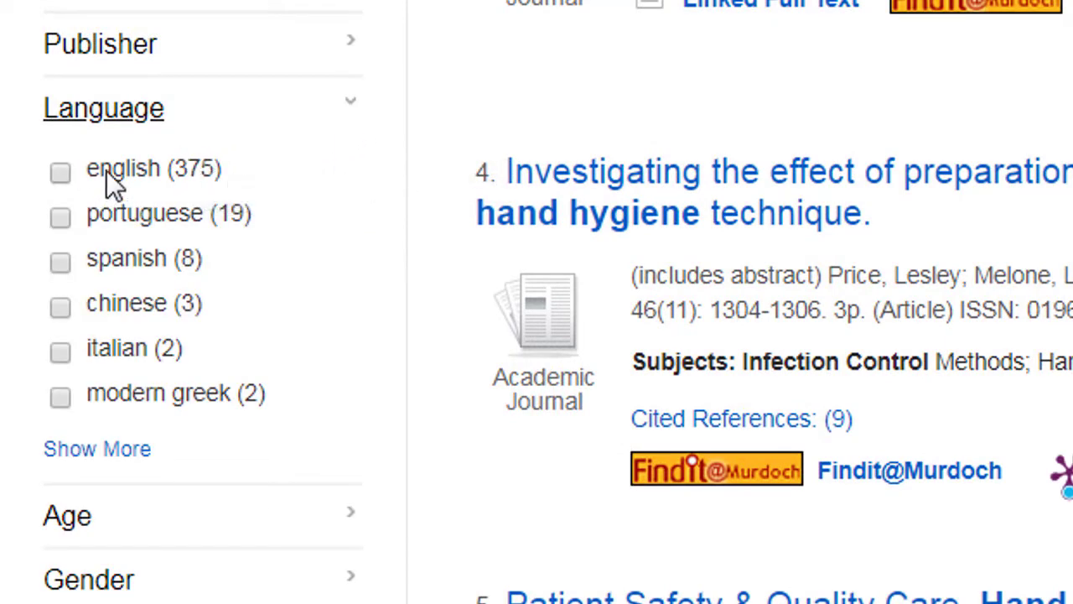
pyautogui.click(60, 173)
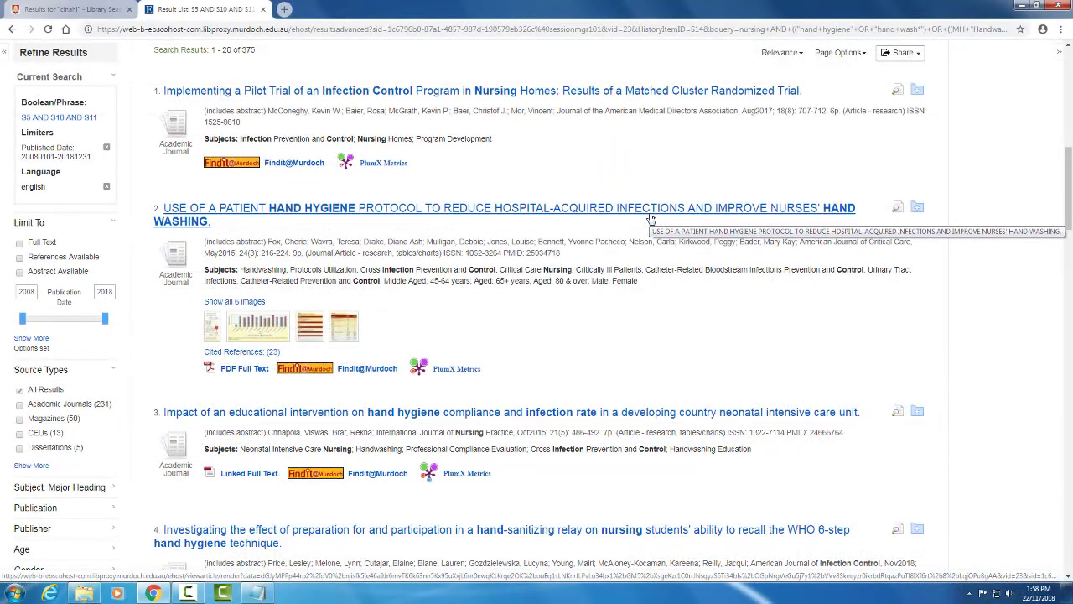
# - Open the second result's record, on a patient hand hygiene protocol, and examine its abstract
pyautogui.click(651, 217)
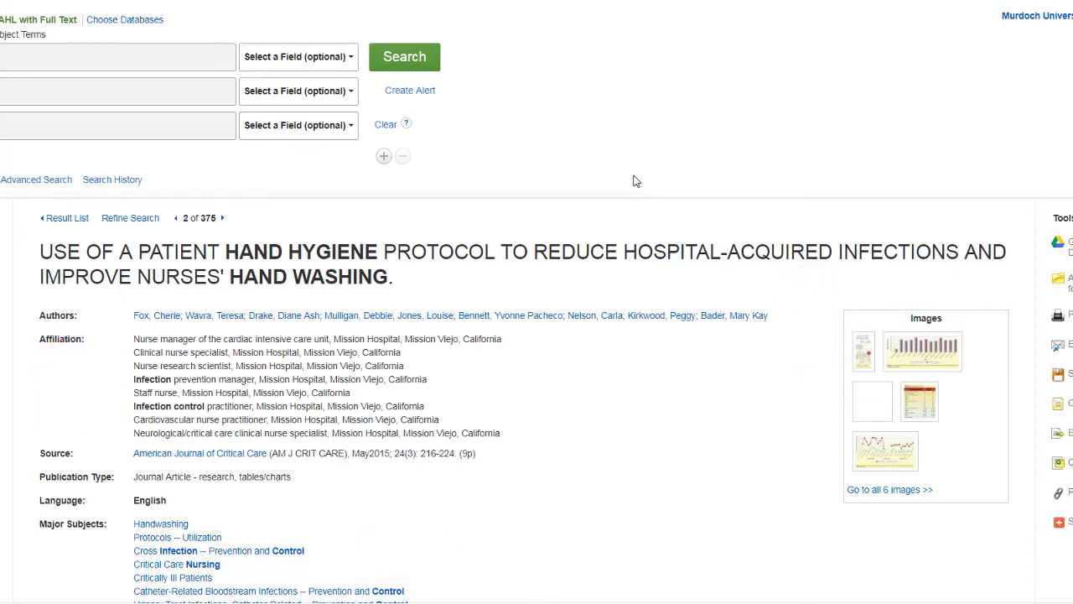
pyautogui.scroll(-3, 635, 181)
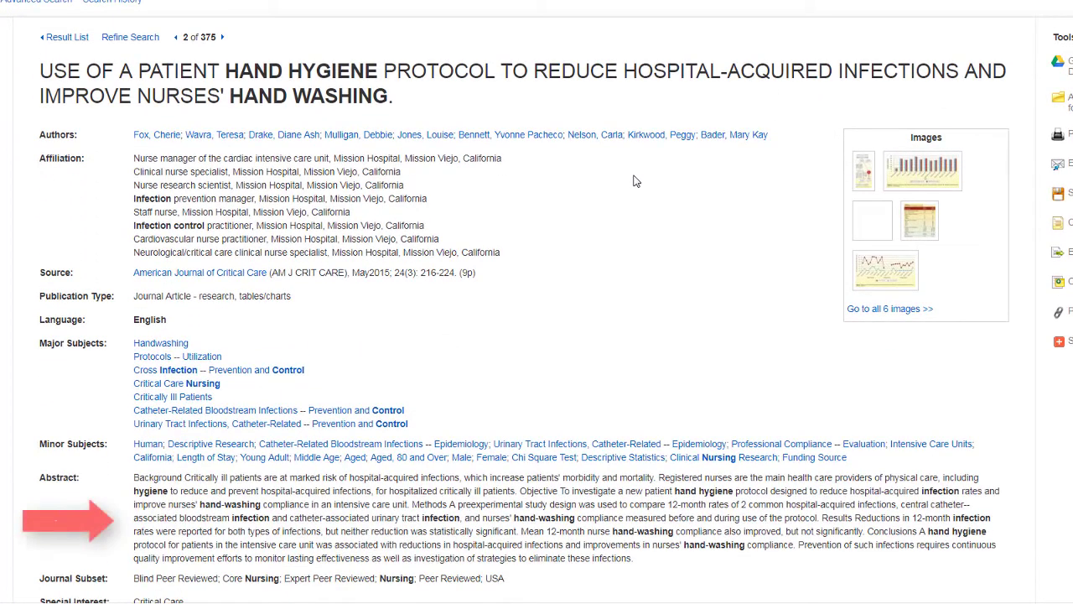